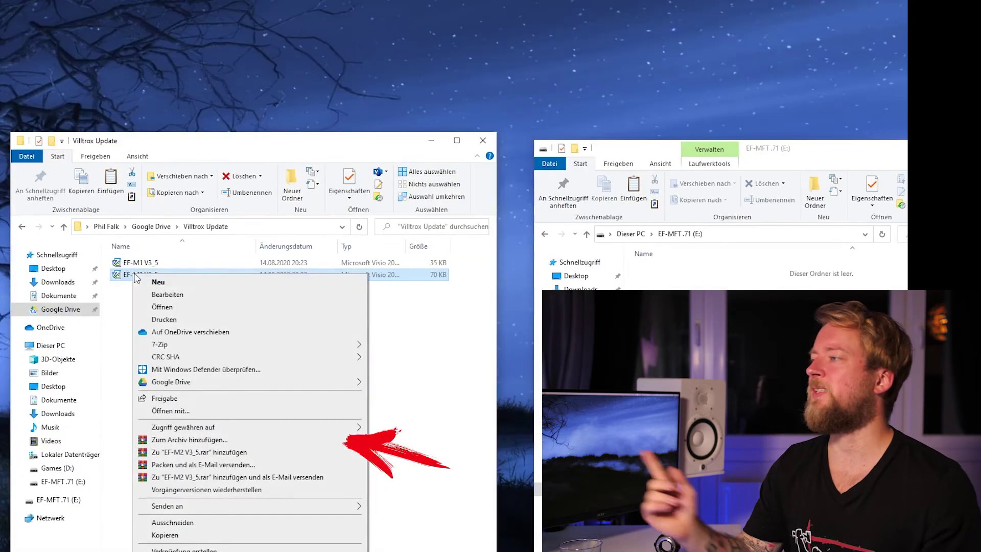
Paste the EF-M2 V3_5 firmware file onto the EF-MFT .71 (E:) drive to start copying.
{"action": "left_click", "coordinate": [195, 535]}
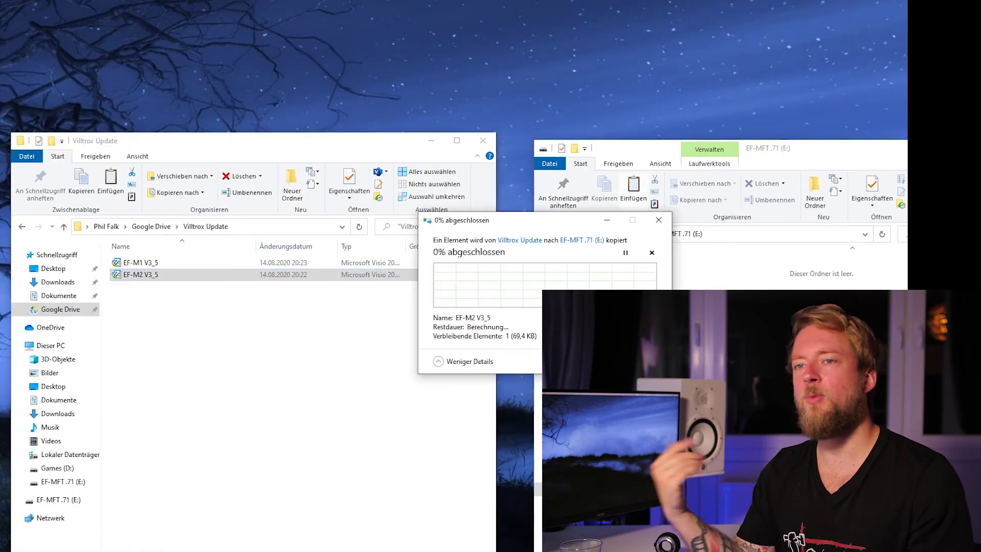